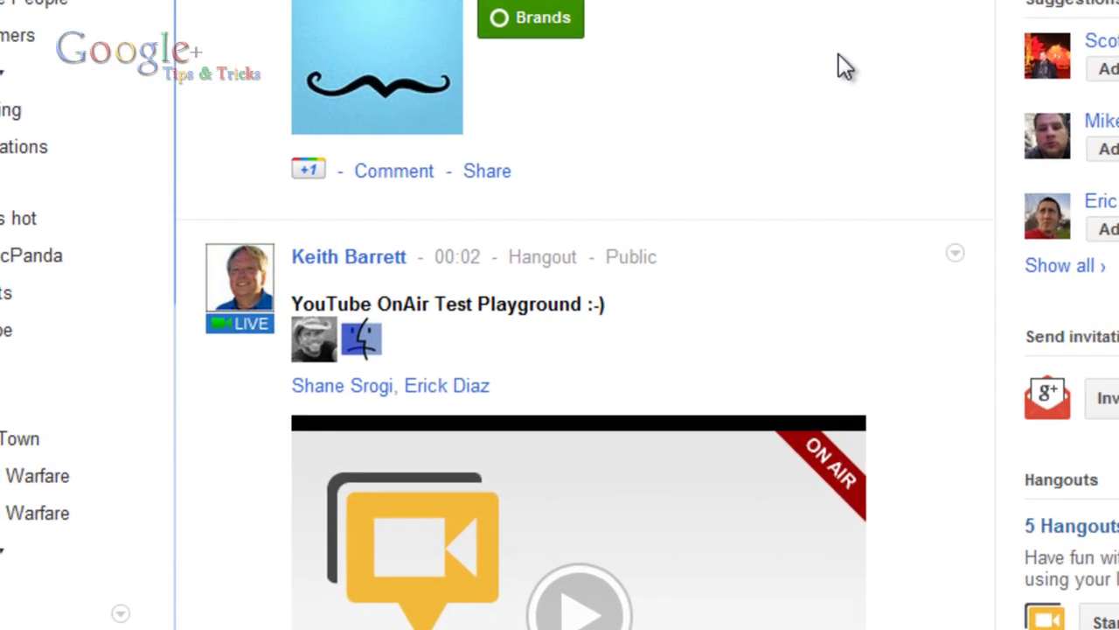
# - Scroll the stream through the Hangouts On Air posts to the Google Plus Hangout On Air video
pyautogui.scroll(-5, 839, 60)
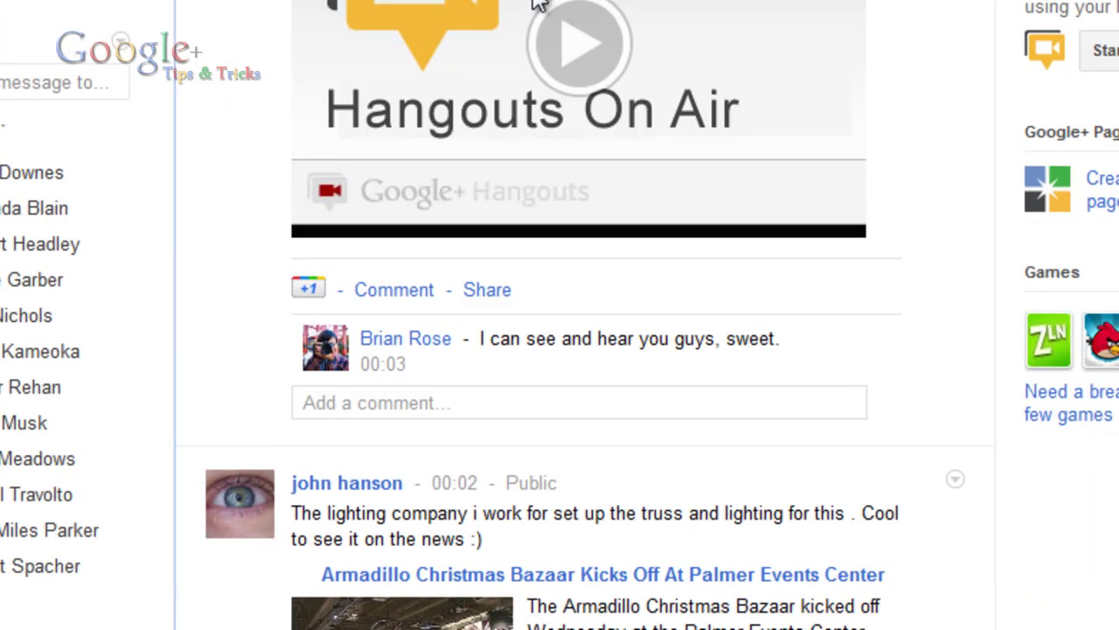
pyautogui.scroll(-10, 711, 85)
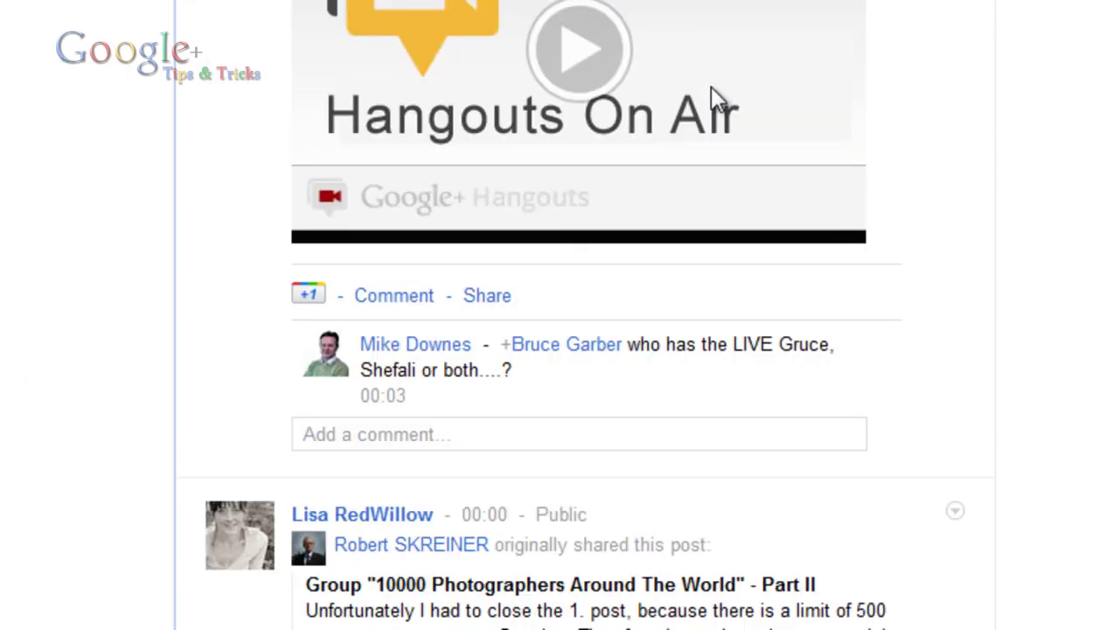
pyautogui.scroll(5, 680, 26)
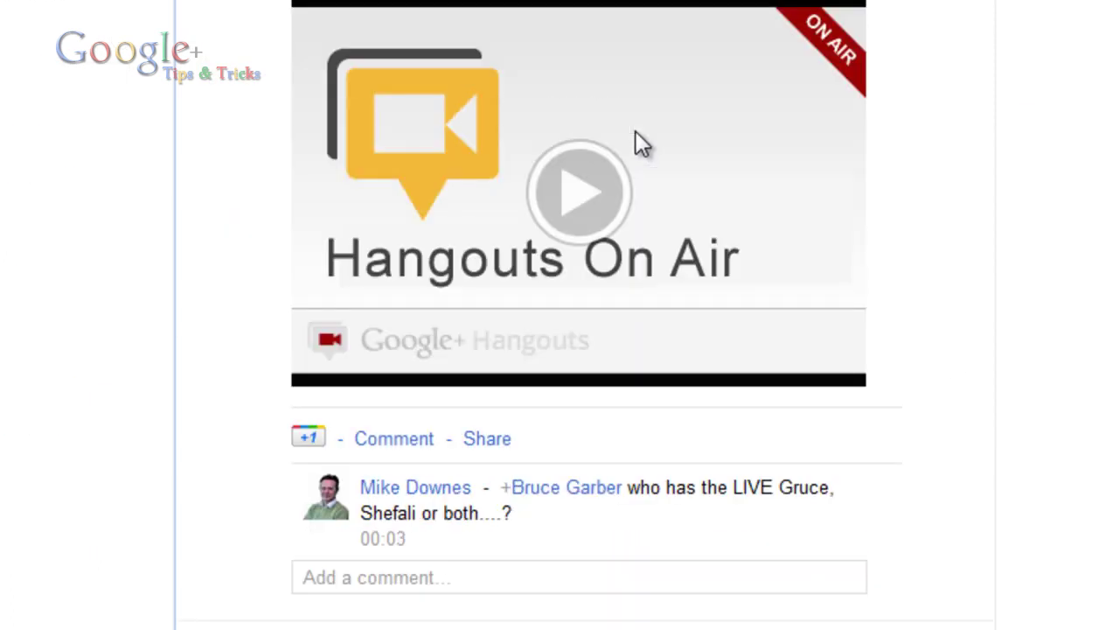
pyautogui.scroll(-20, 682, 120)
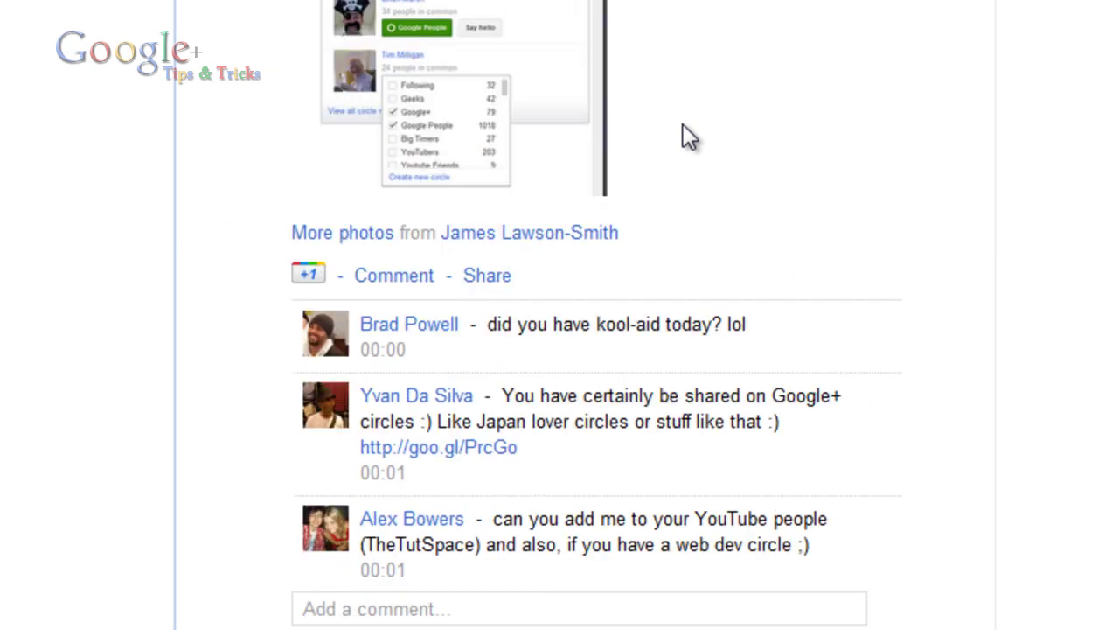
pyautogui.scroll(-20, 687, 141)
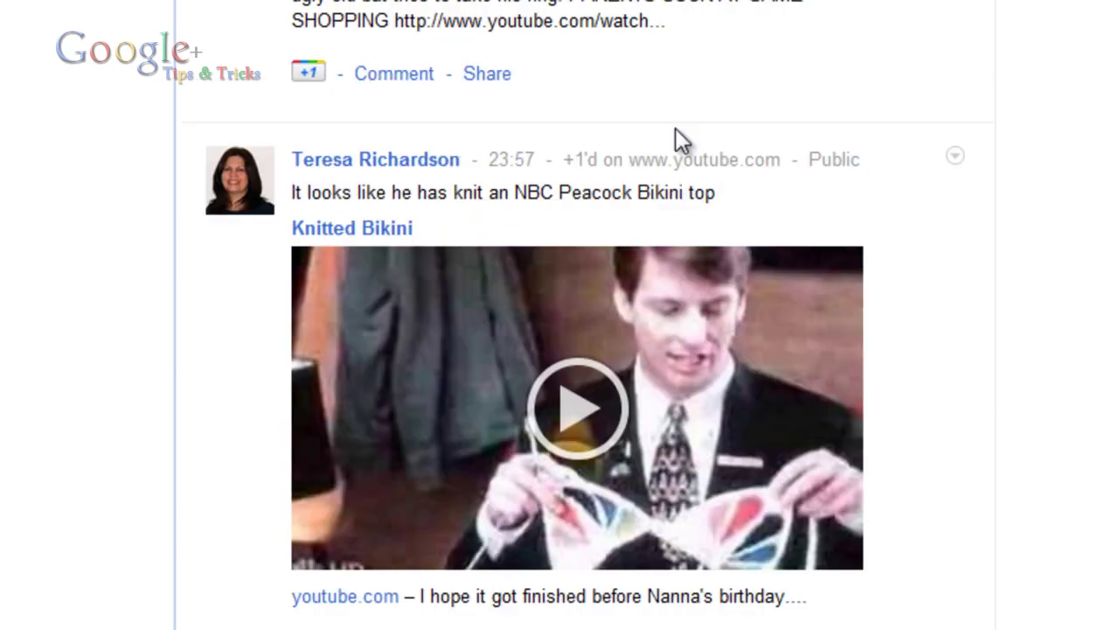
pyautogui.scroll(-3, 681, 140)
pyautogui.scroll(-10, 704, 175)
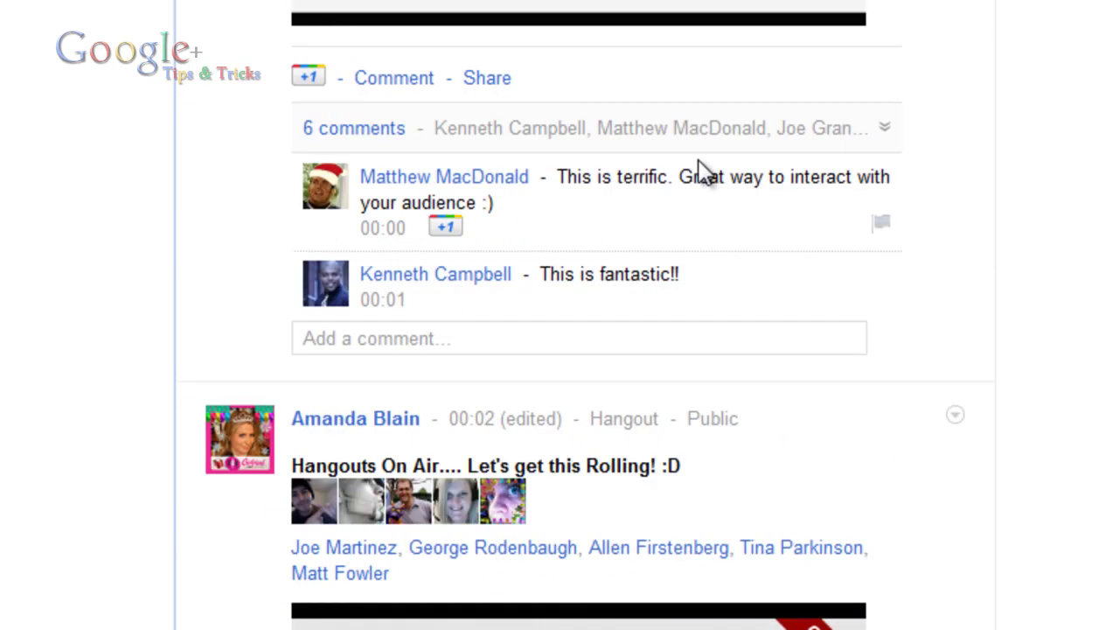
pyautogui.scroll(-2, 697, 210)
pyautogui.scroll(-20, 675, 218)
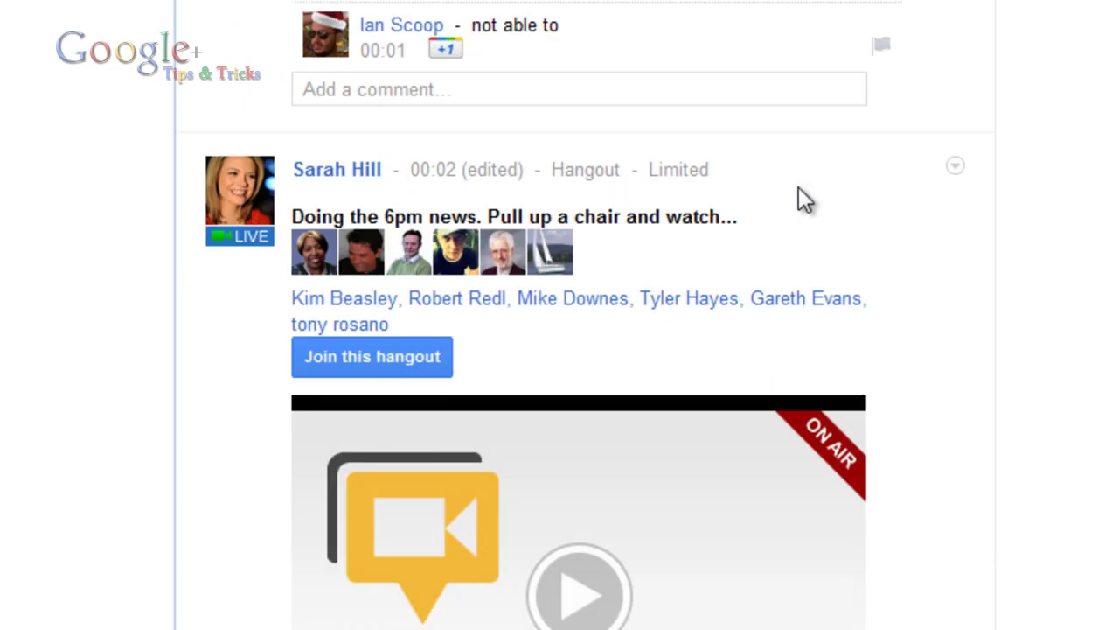
pyautogui.scroll(-20, 715, 205)
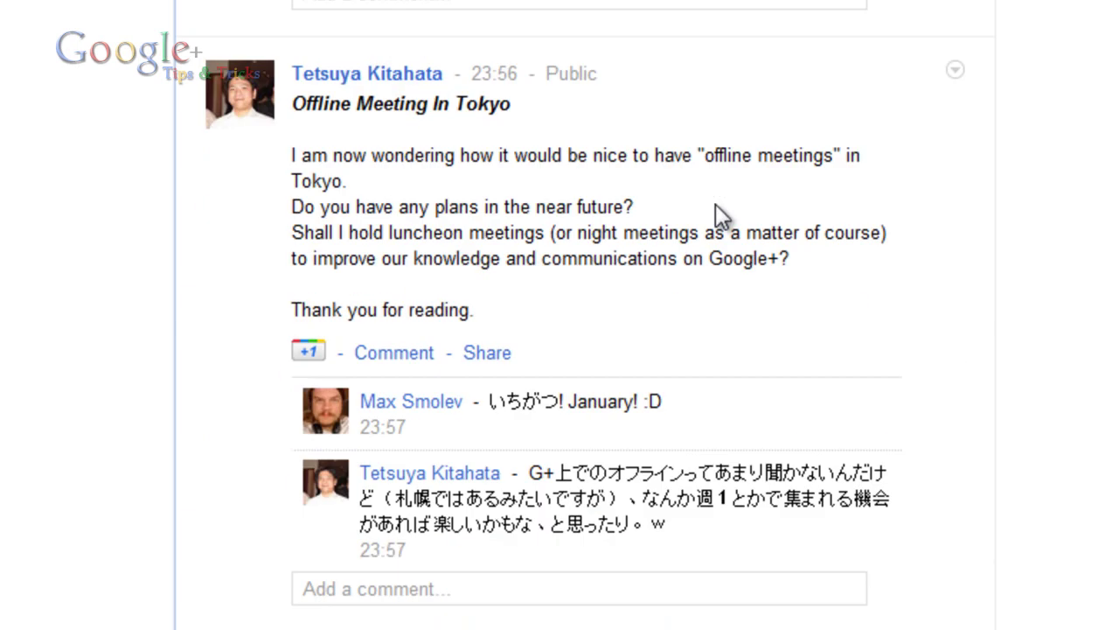
pyautogui.scroll(15, 1010, 233)
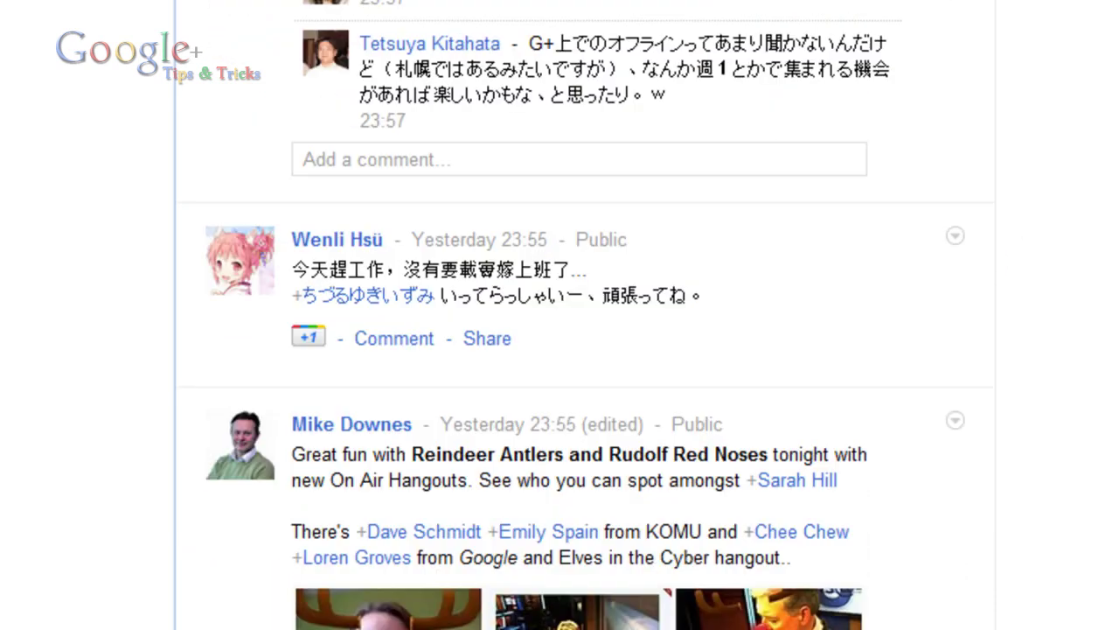
pyautogui.scroll(15, 581, 315)
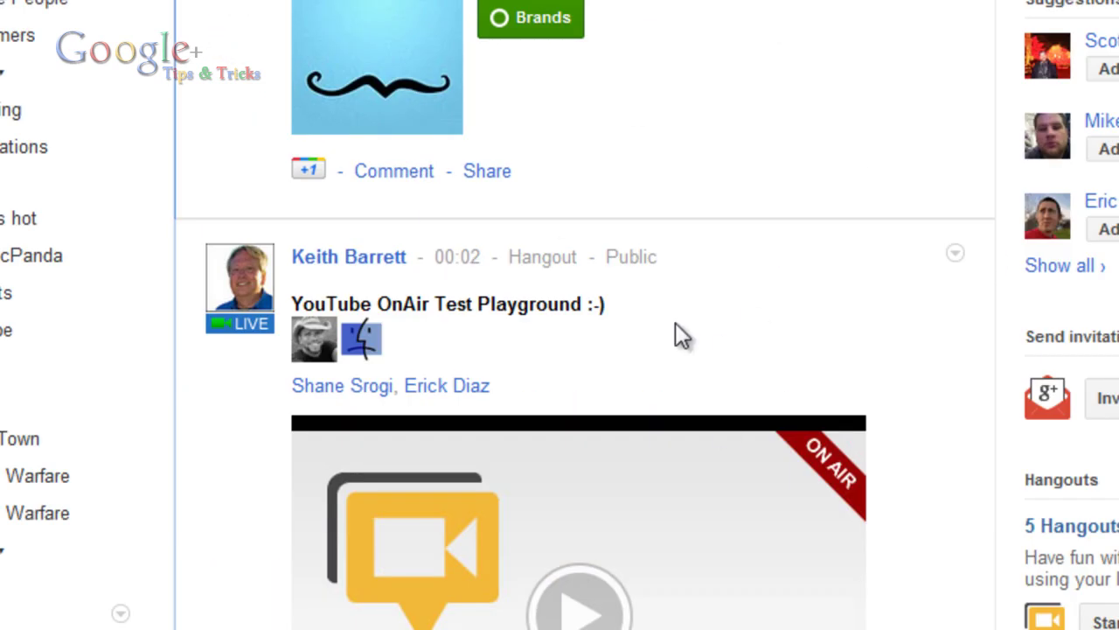
pyautogui.scroll(10, 734, 310)
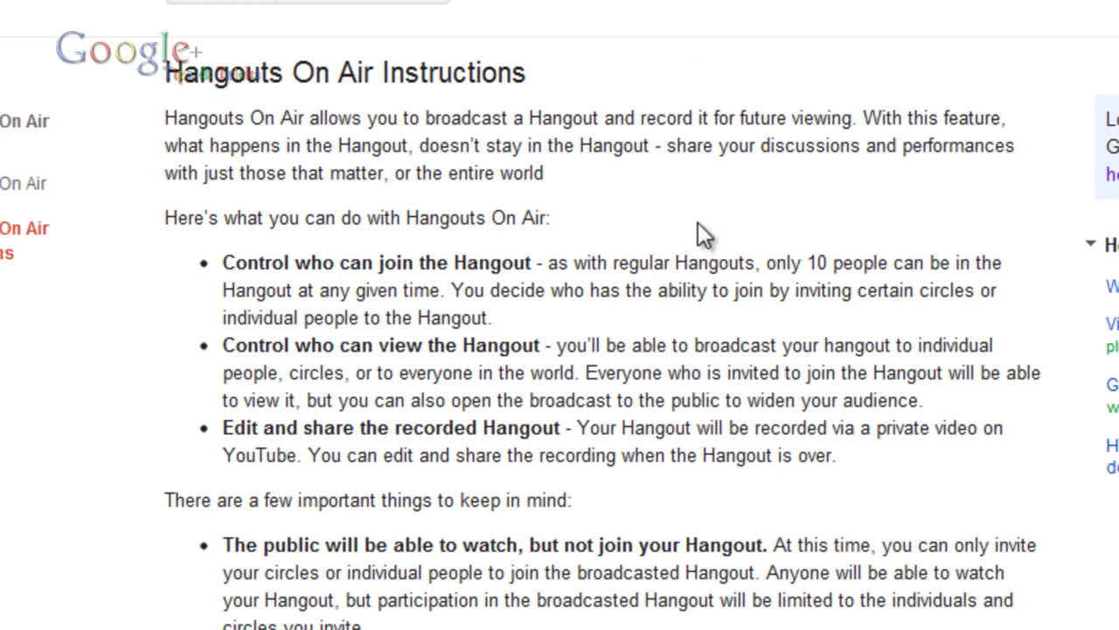
# - Expand Step 1's YouTube account setup and bring up the Limit Increase link's context menu
pyautogui.scroll(-9, 749, 200)
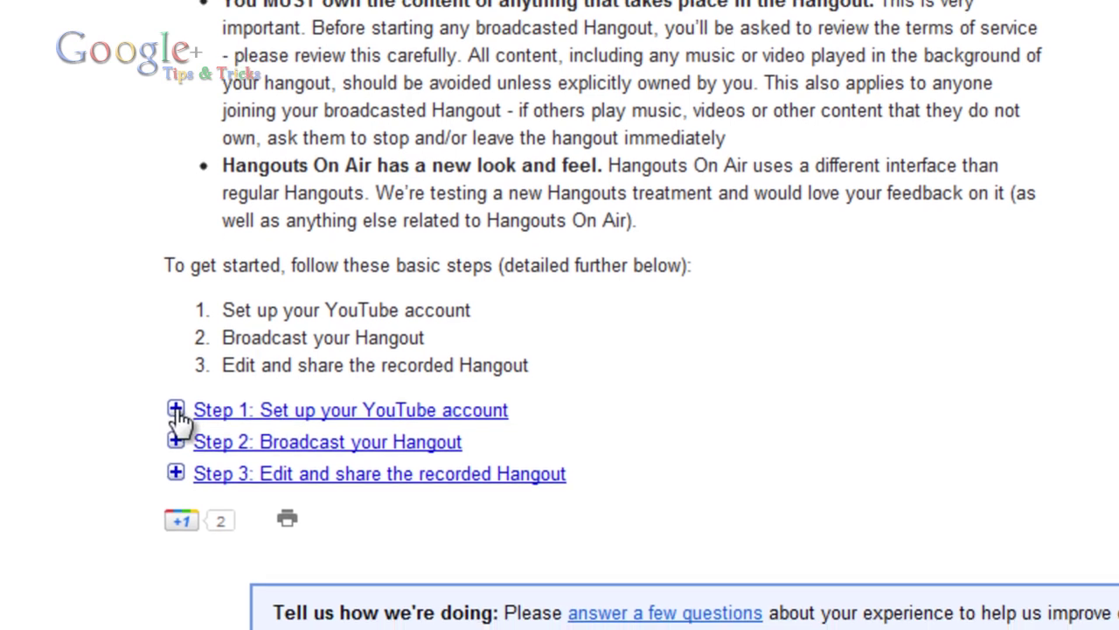
pyautogui.click(176, 423)
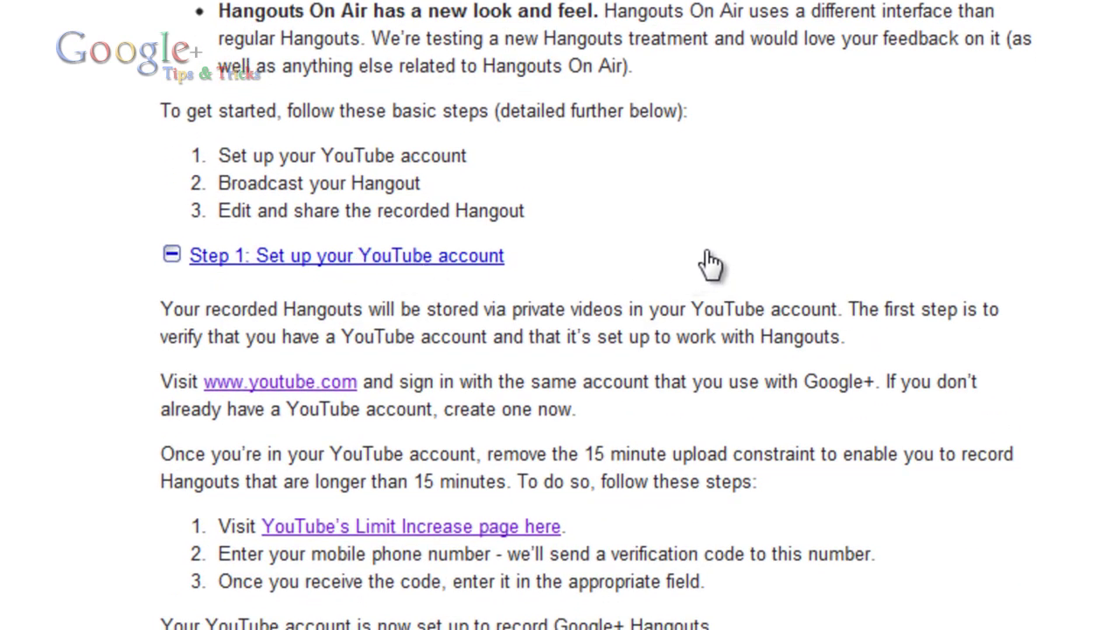
pyautogui.scroll(-3, 799, 237)
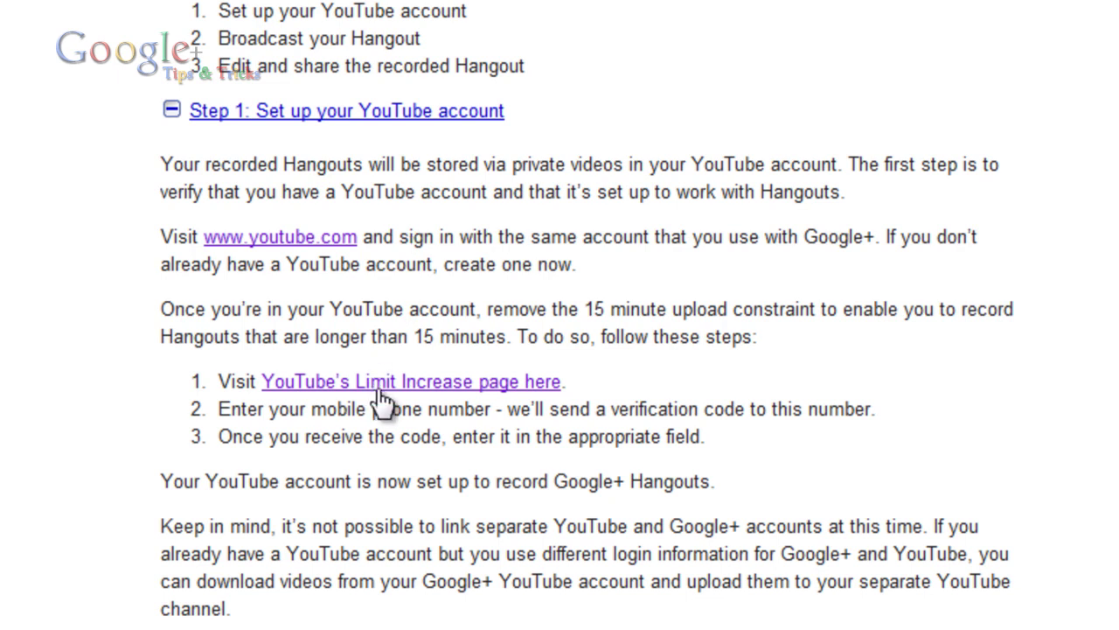
pyautogui.scroll(-2, 382, 390)
pyautogui.rightClick(444, 393)
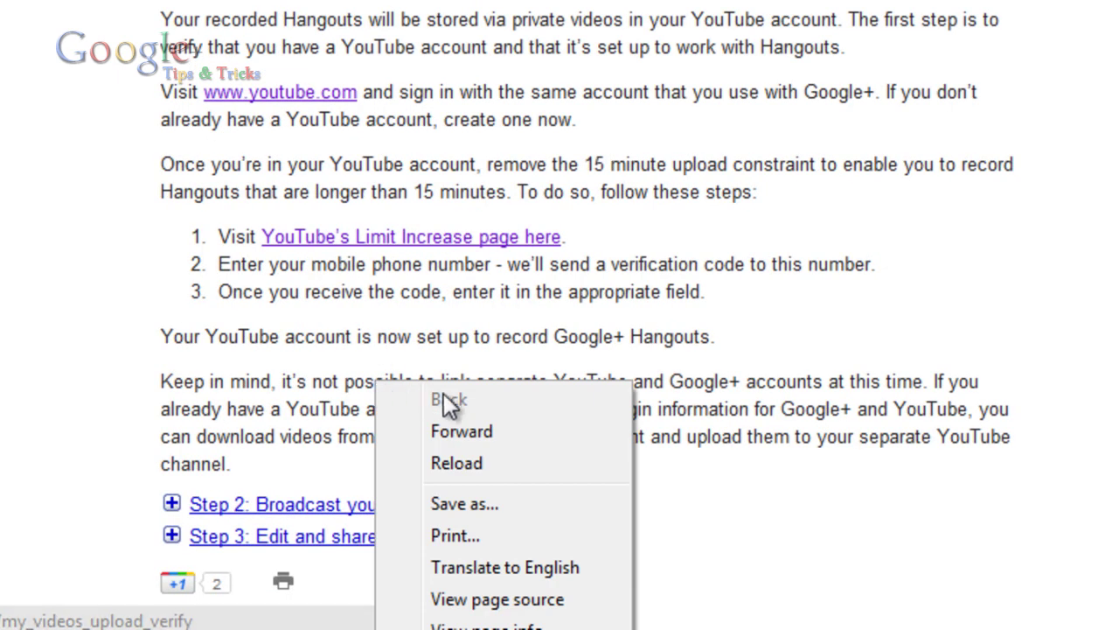
pyautogui.rightClick(362, 237)
# - Open the upload limit increase page separately and submit the texted verification code
pyautogui.click(485, 255)
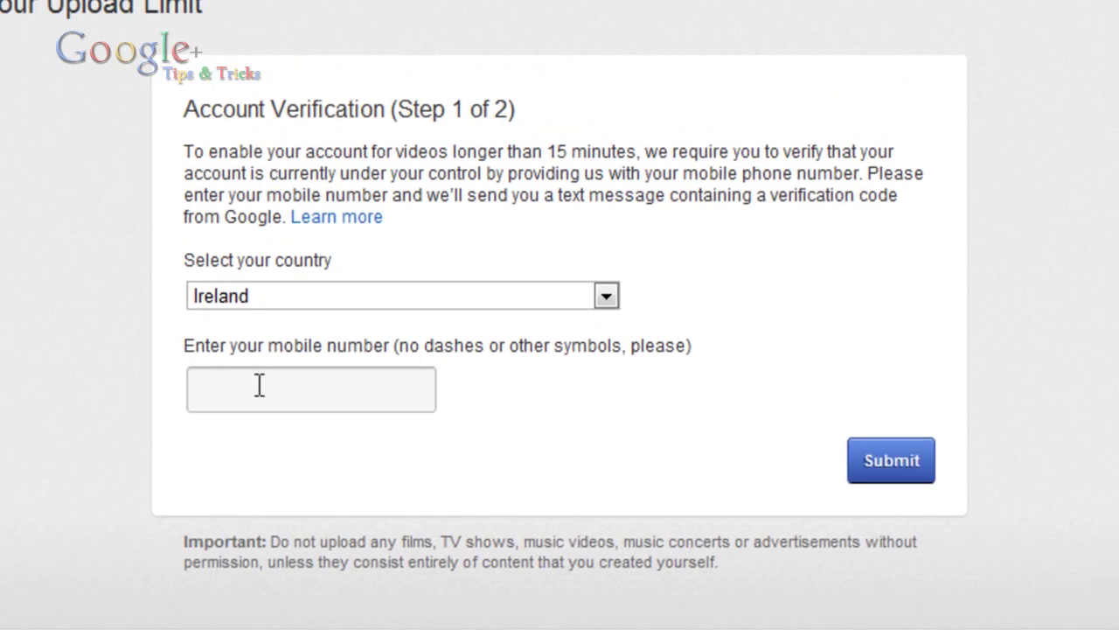
pyautogui.click(312, 391)
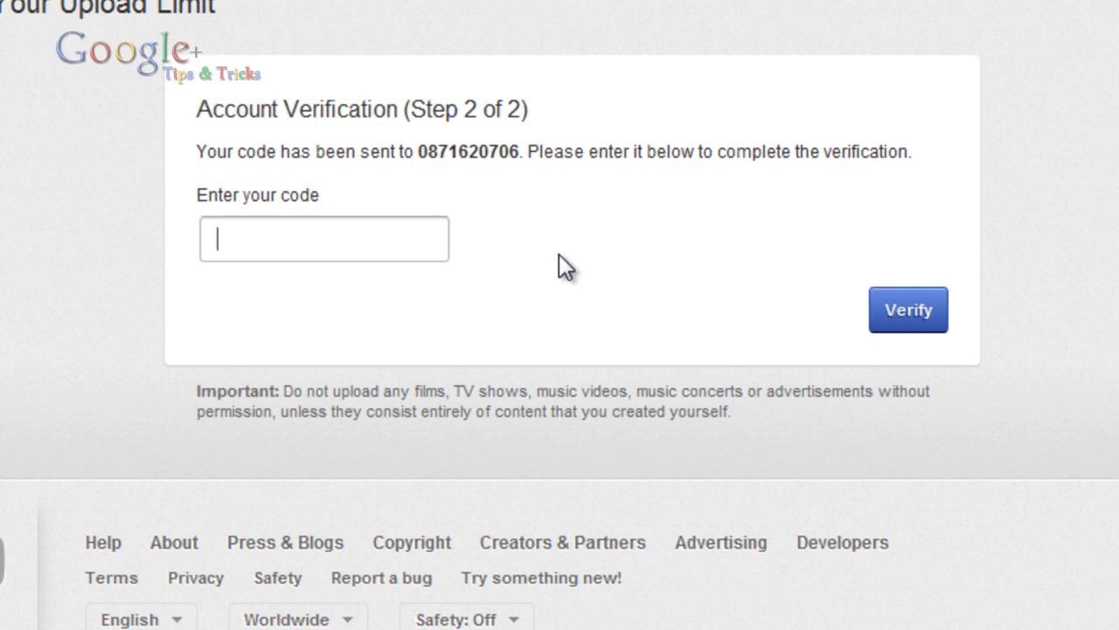
pyautogui.click(918, 322)
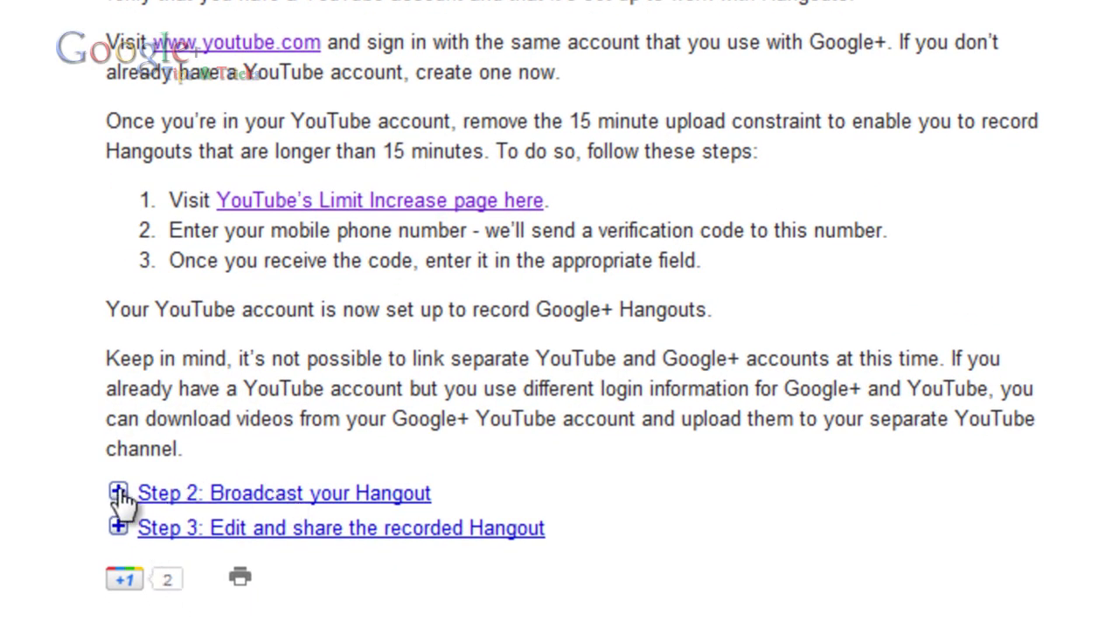
# - Expand 'Step 2: Broadcast your Hangout' and scroll down through its instructions
pyautogui.click(118, 491)
pyautogui.scroll(-4, 584, 437)
pyautogui.scroll(-2, 583, 437)
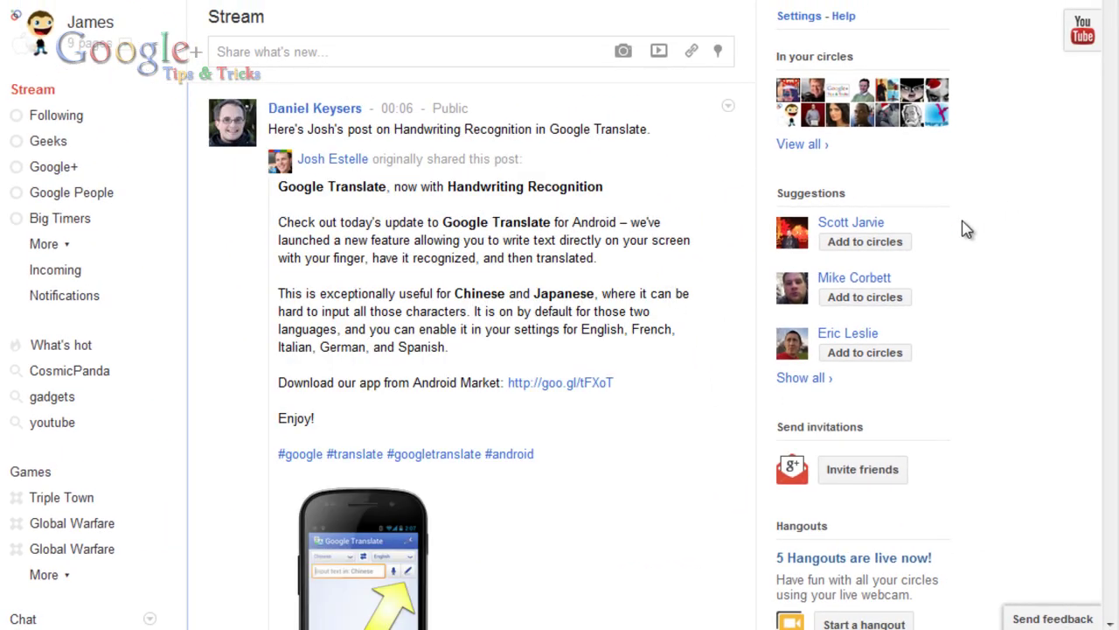
# - Choose 'broadcast and record' in the yellow invitation box of the Hangout start window
pyautogui.scroll(-3, 857, 332)
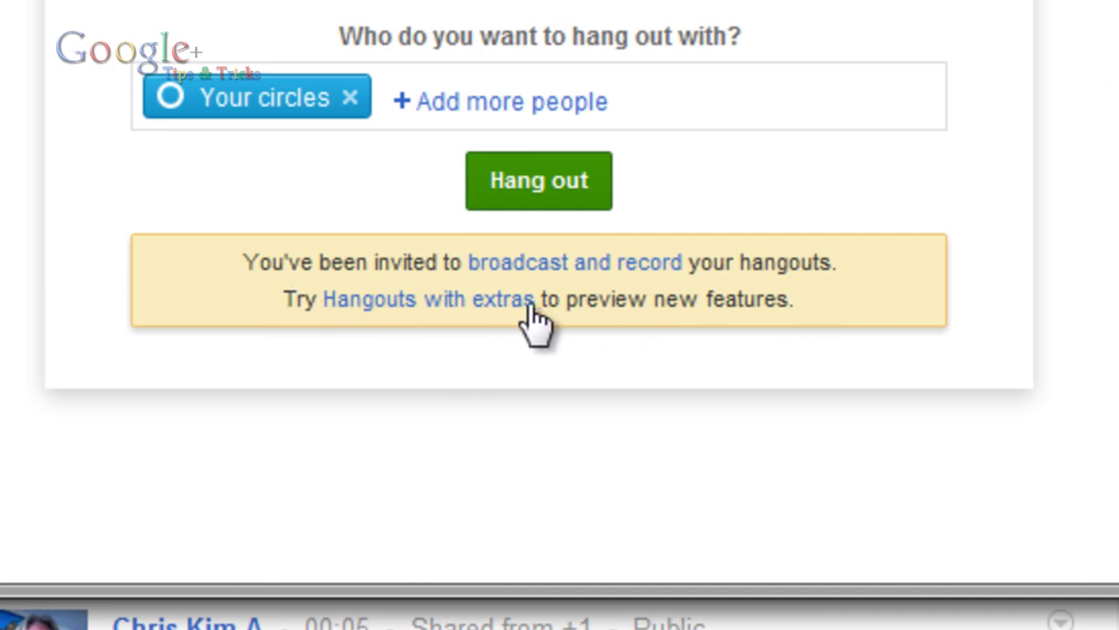
pyautogui.click(580, 280)
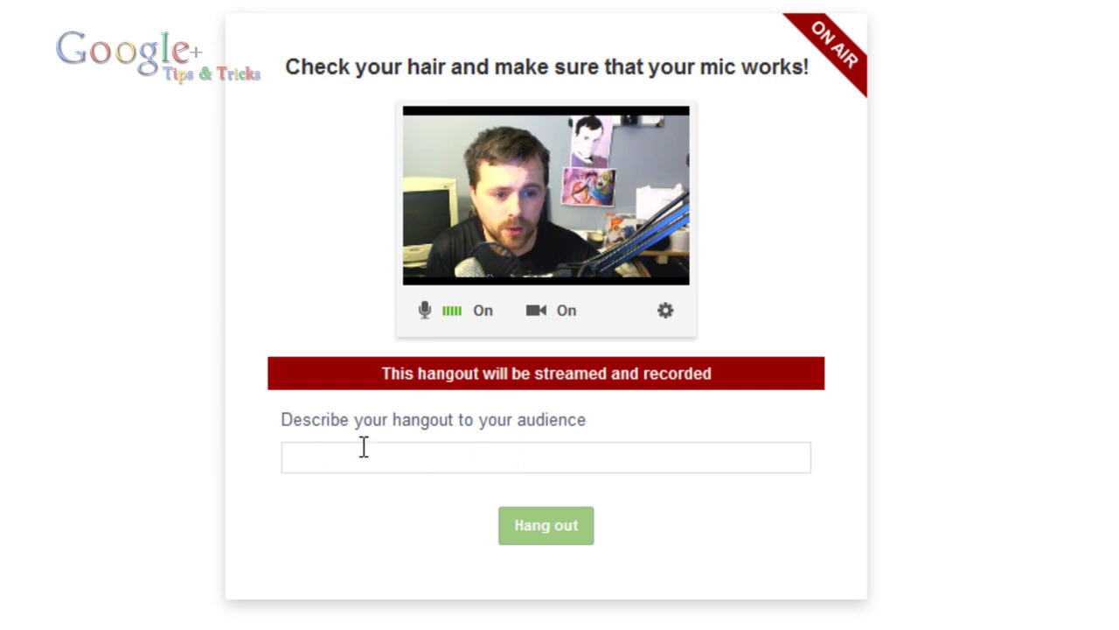
# - Paste 'Test Broadcast' as the hangout description and start the hangout to reach its terms
pyautogui.click(403, 462)
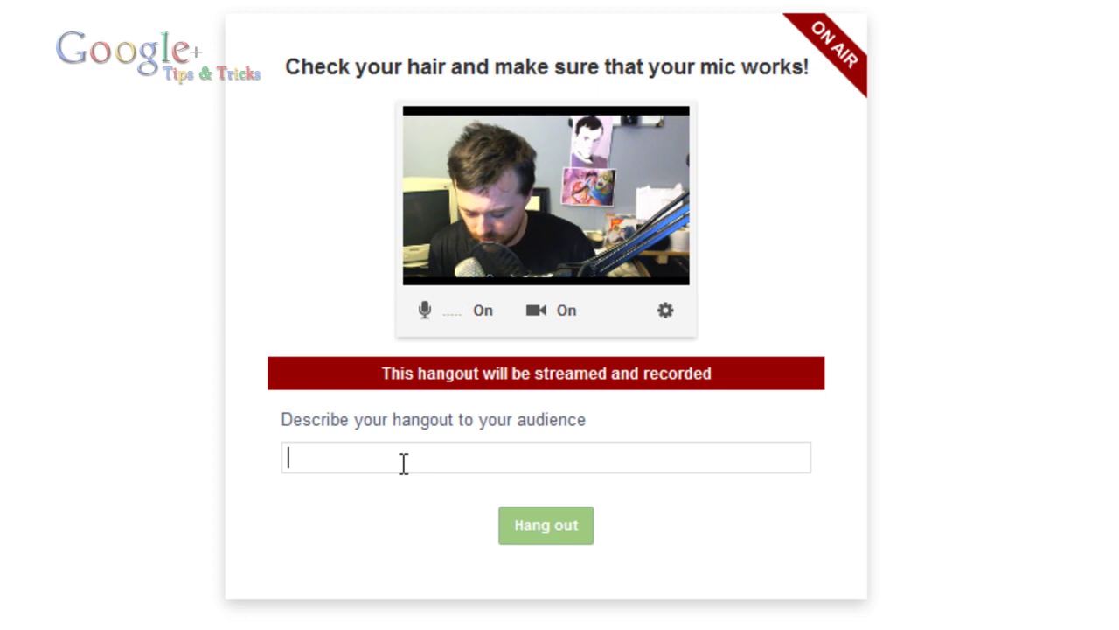
pyautogui.write('Test Broadcast')
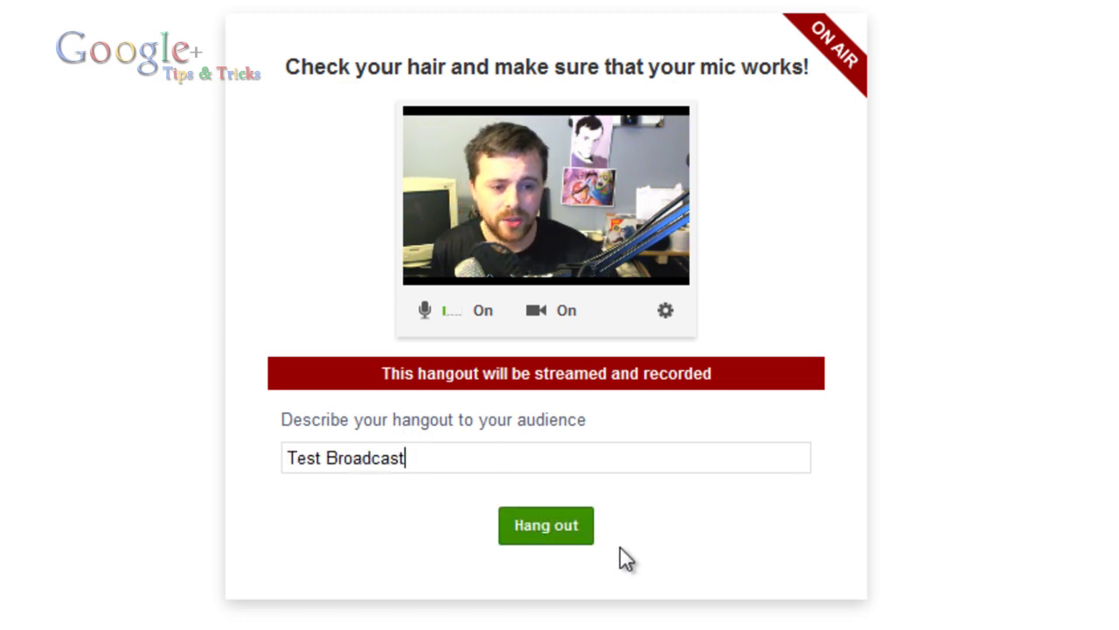
pyautogui.click(539, 527)
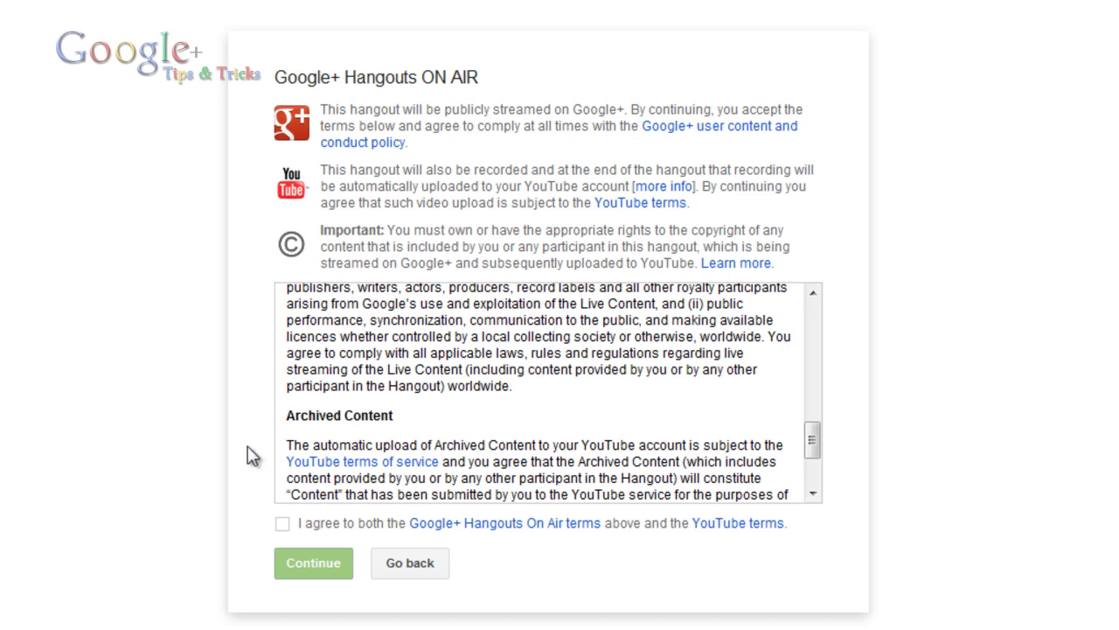
# - Tick 'I agree' for the Hangouts On Air and YouTube terms and continue into the hangout
pyautogui.moveTo(813, 444); pyautogui.dragTo(819, 351)
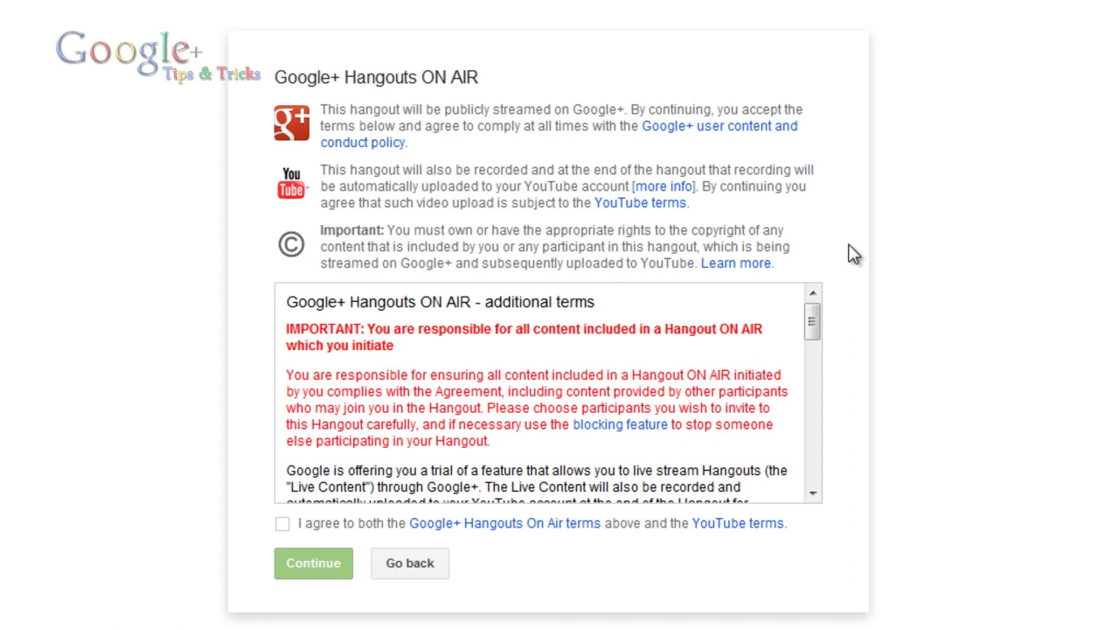
pyautogui.click(282, 525)
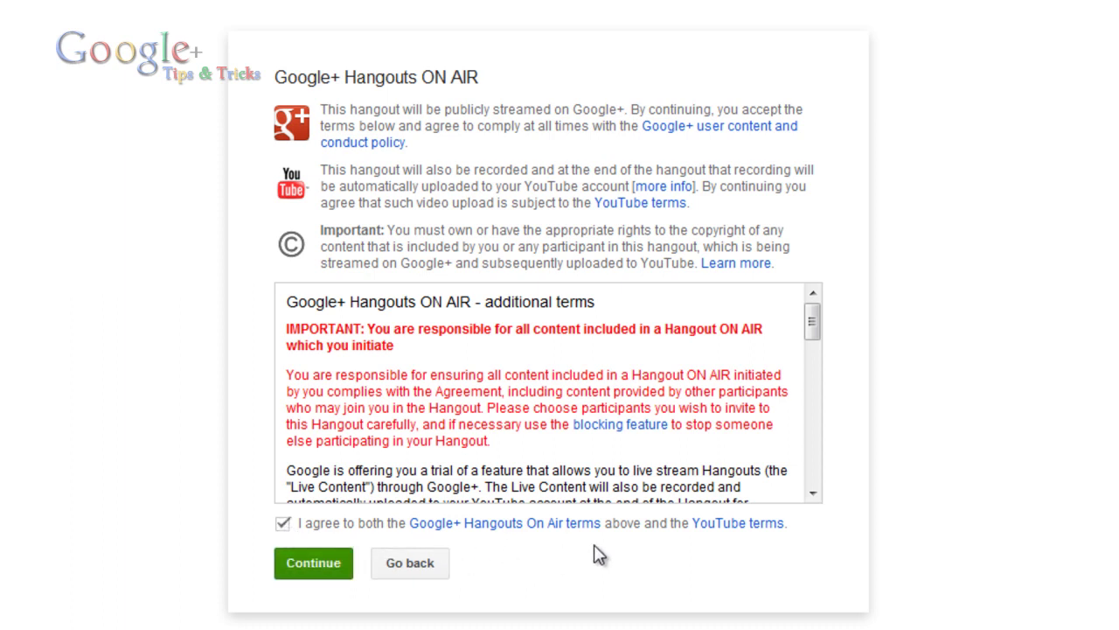
pyautogui.click(316, 570)
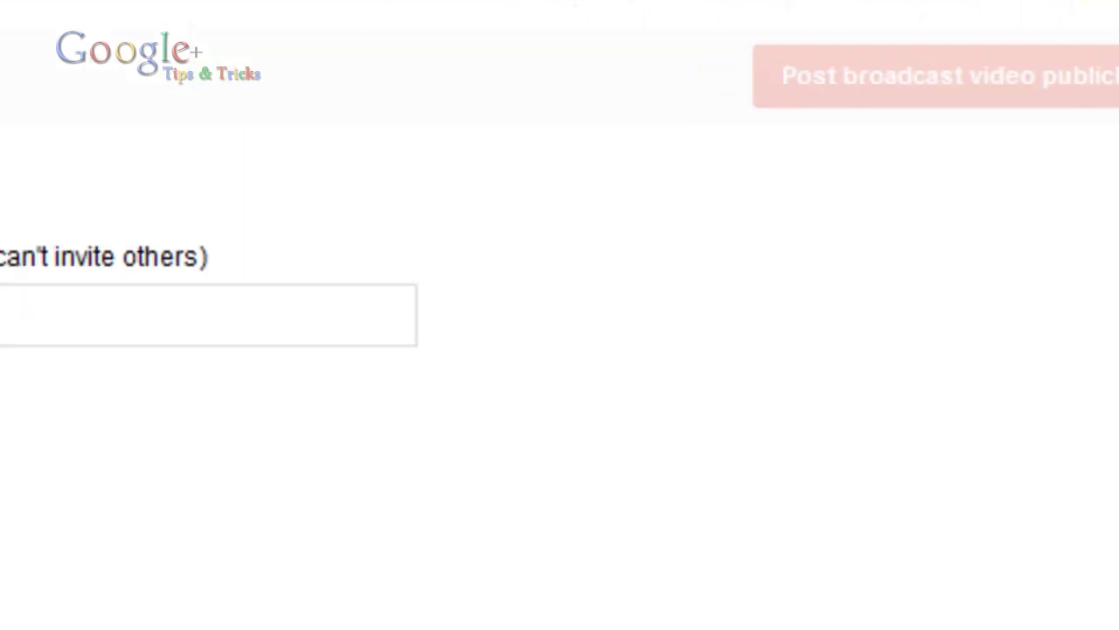
# - Add the YouTubers circle from the full circles list as invitees and choose Invite & broadcast
pyautogui.click(425, 98)
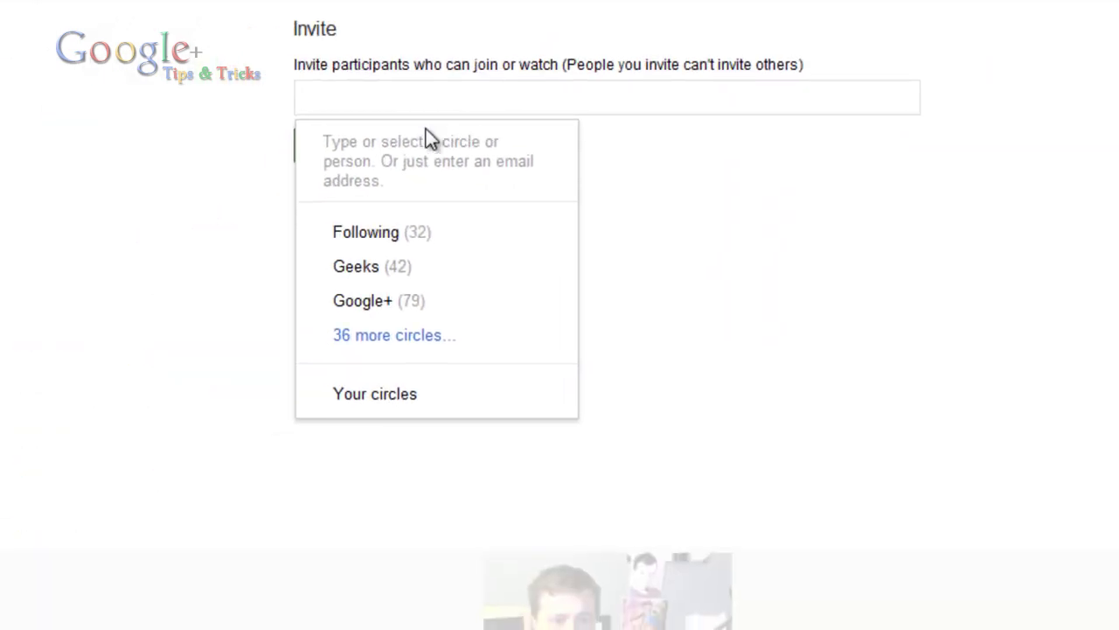
pyautogui.click(393, 335)
pyautogui.click(400, 430)
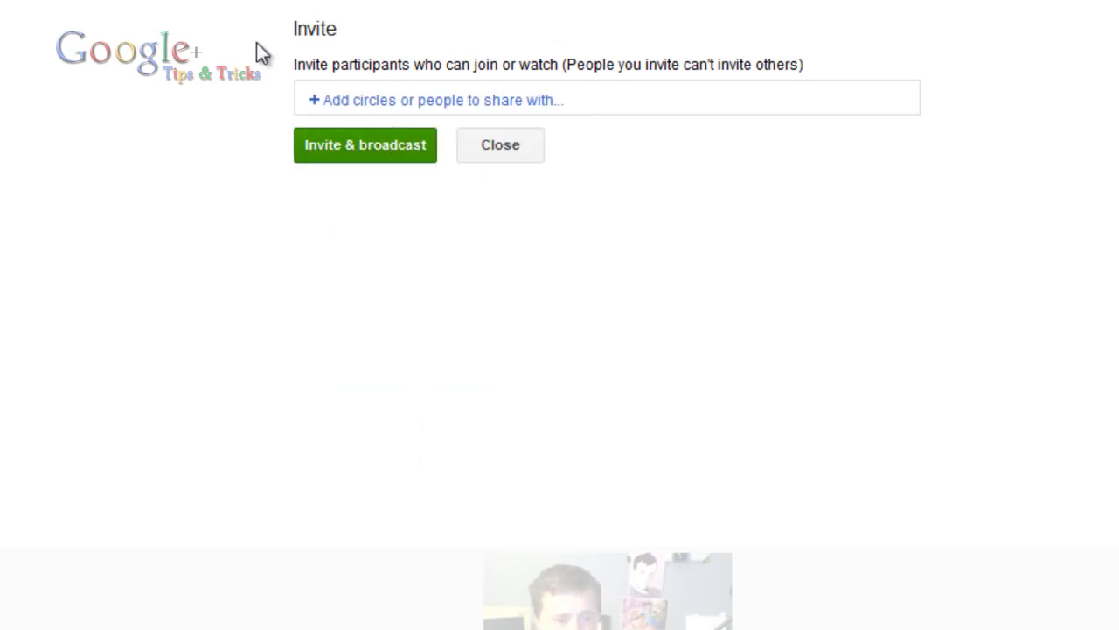
pyautogui.click(458, 106)
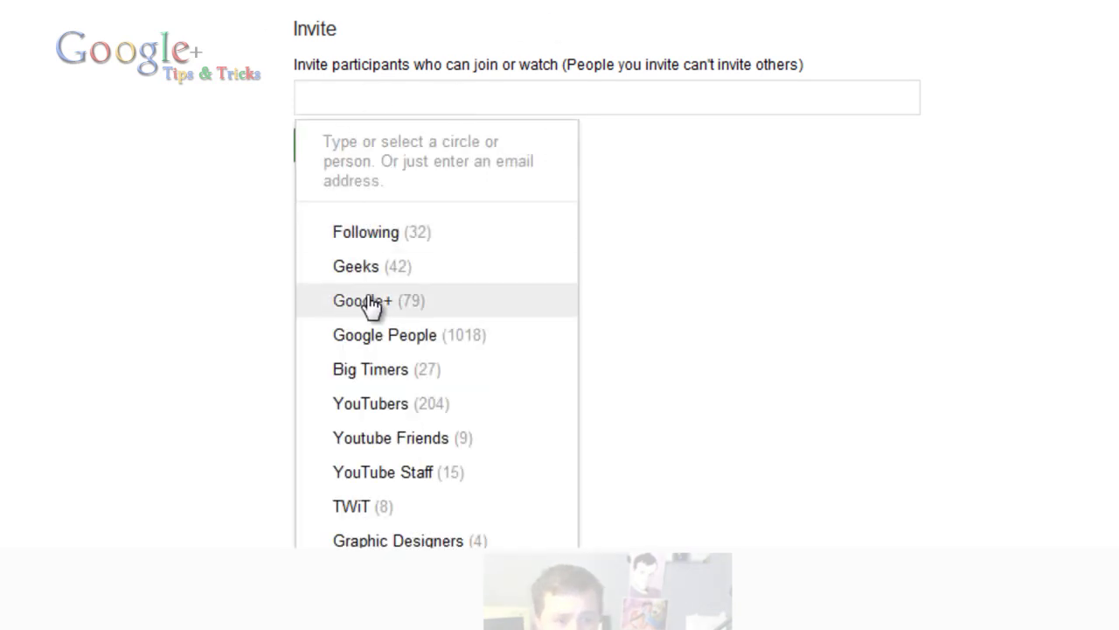
pyautogui.click(376, 409)
pyautogui.click(869, 237)
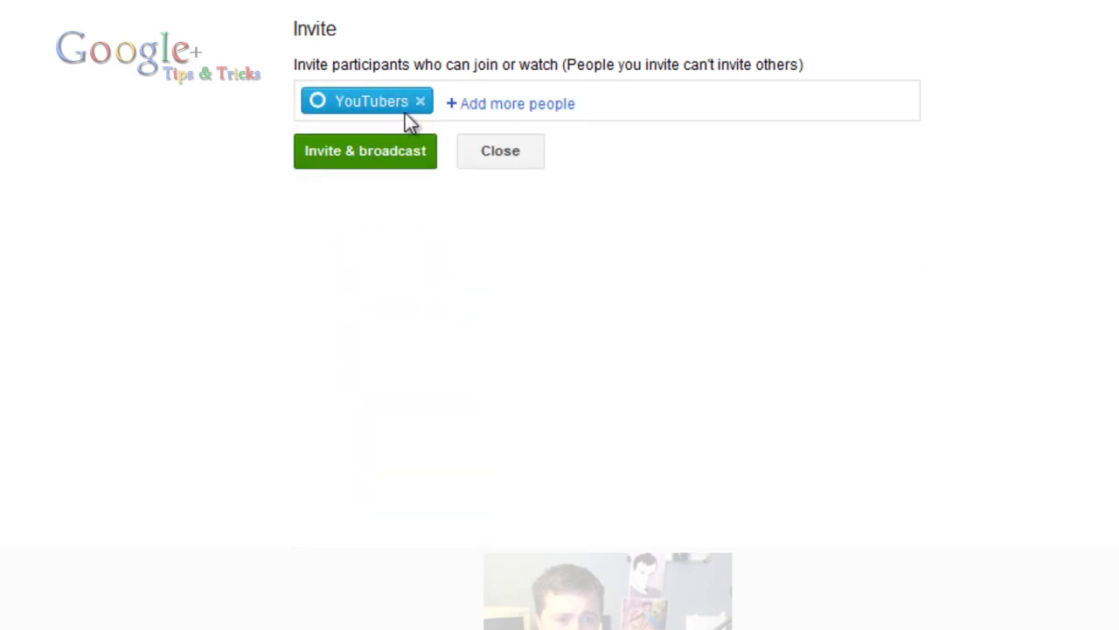
pyautogui.click(356, 158)
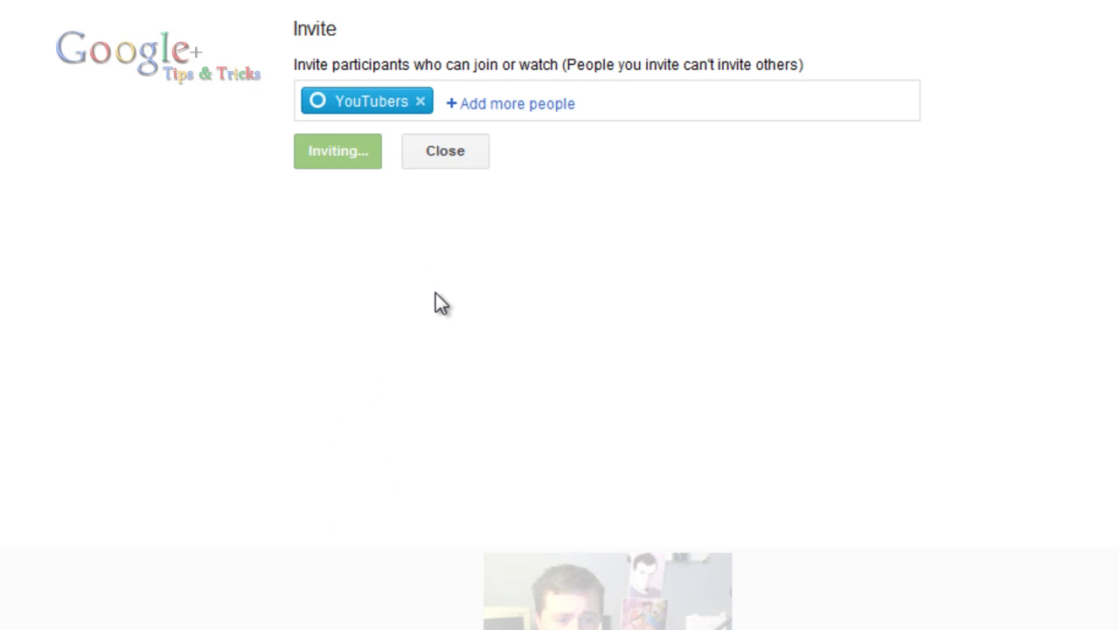